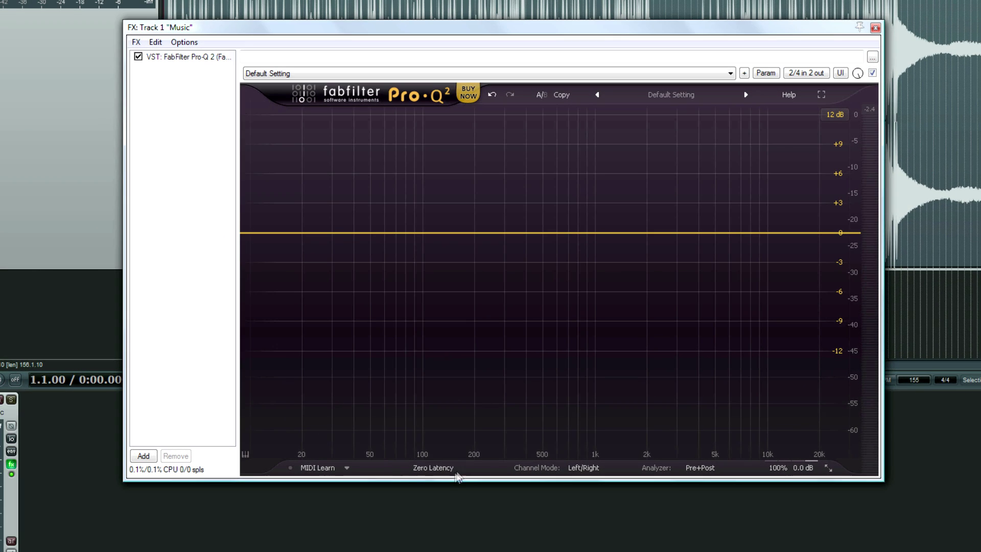
# Switch processing to Natural Phase and add a new EQ band at about 123.70 Hz.
pyautogui.click(432, 468)
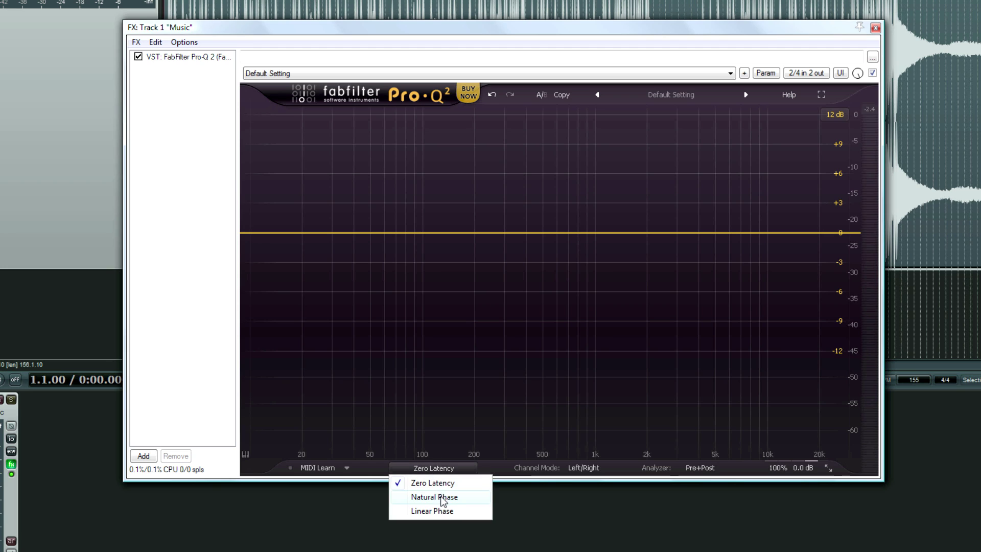
pyautogui.click(442, 498)
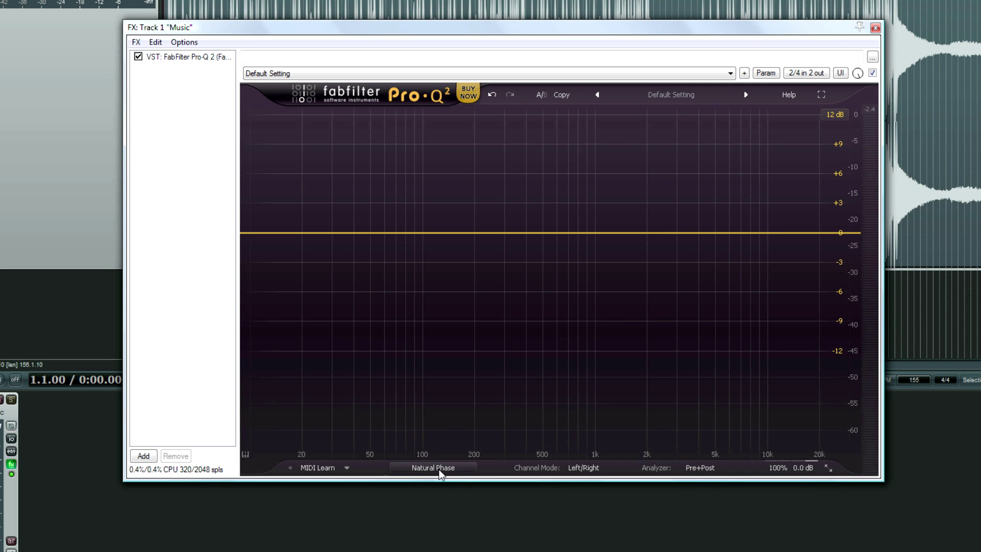
pyautogui.moveTo(441, 473)
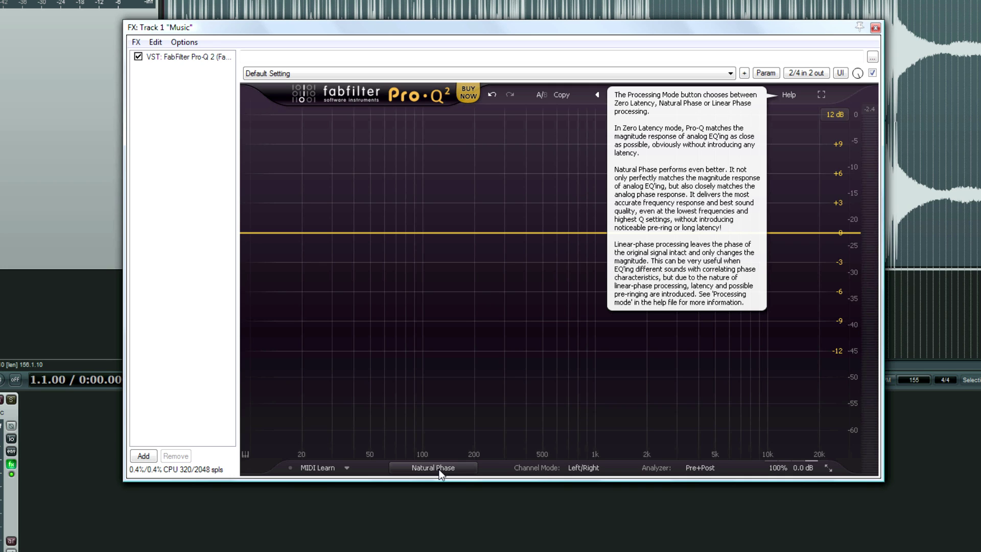
pyautogui.click(438, 233)
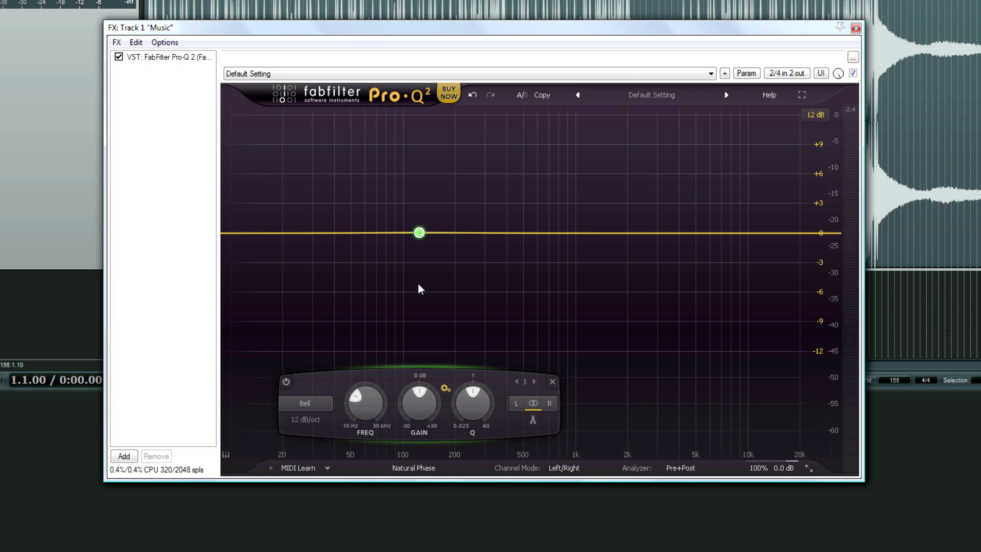
# Check the new Bell band's readout: 123.70 Hz, +0.06 dB, Q 1.000 on a flat curve.
pyautogui.moveTo(421, 286)
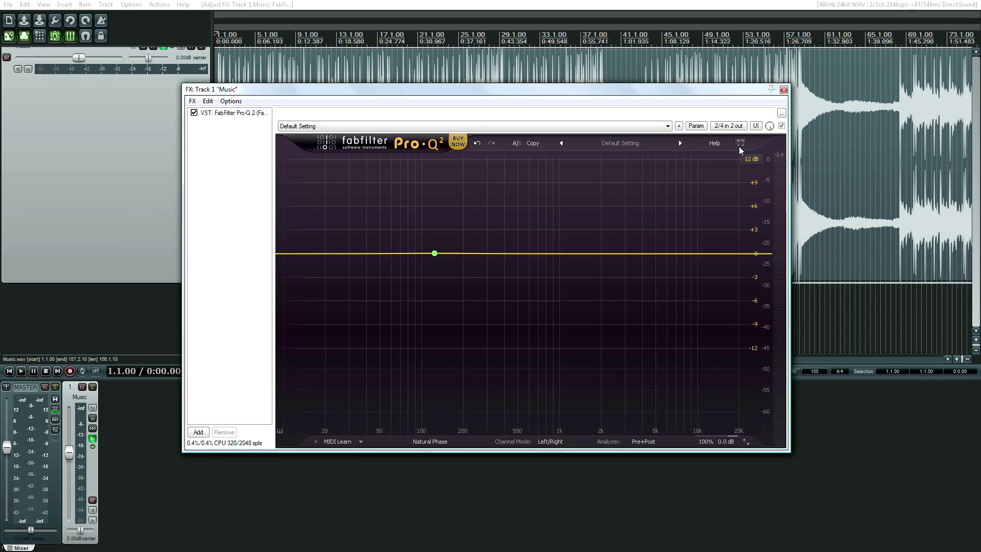
# Make Pro-Q 2 full screen and start music playback to feed the spectrum analyzer.
pyautogui.click(739, 146)
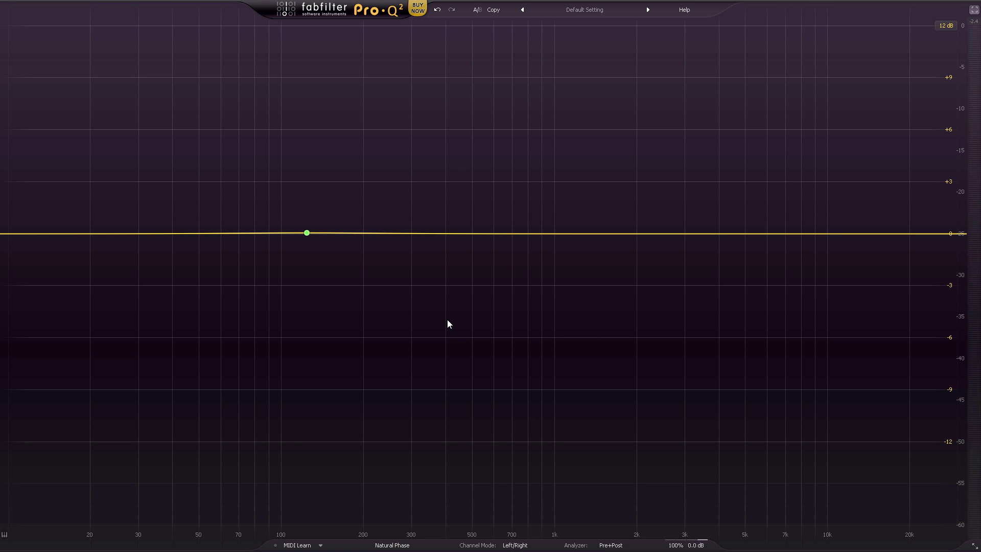
pyautogui.press('space')
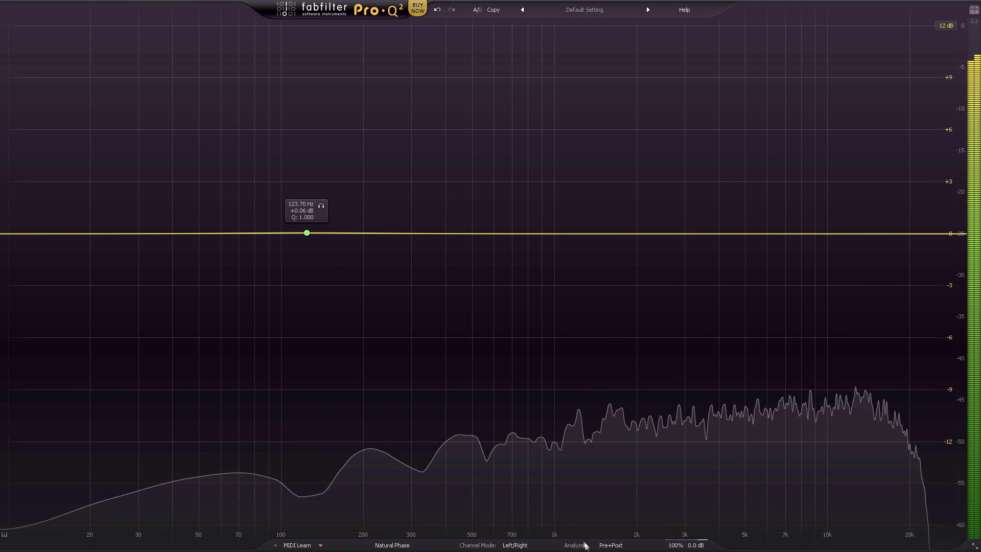
# Enable spectrum grab and pull a deep cut at the ~120 Hz spectrum peak.
pyautogui.moveTo(675, 547)
pyautogui.moveTo(611, 545)
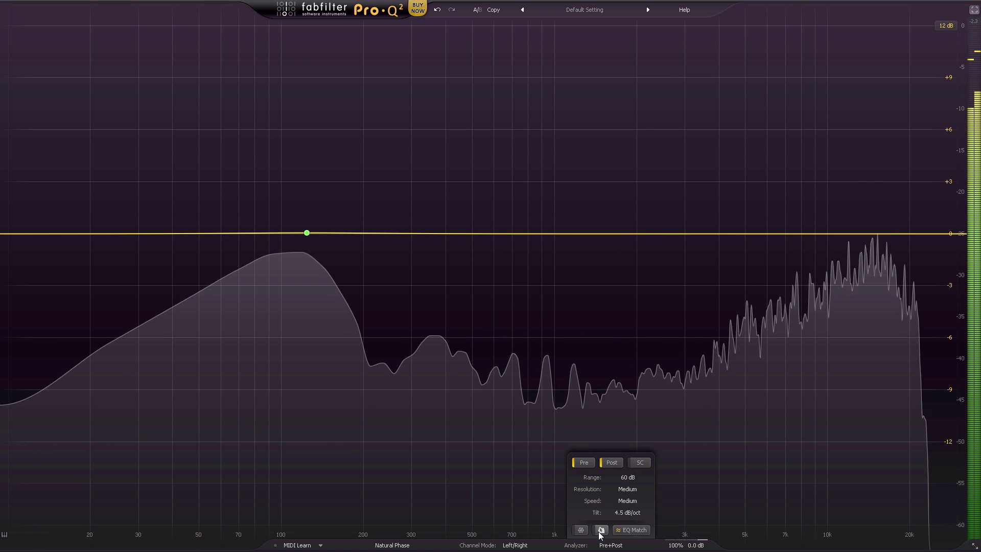
pyautogui.click(600, 532)
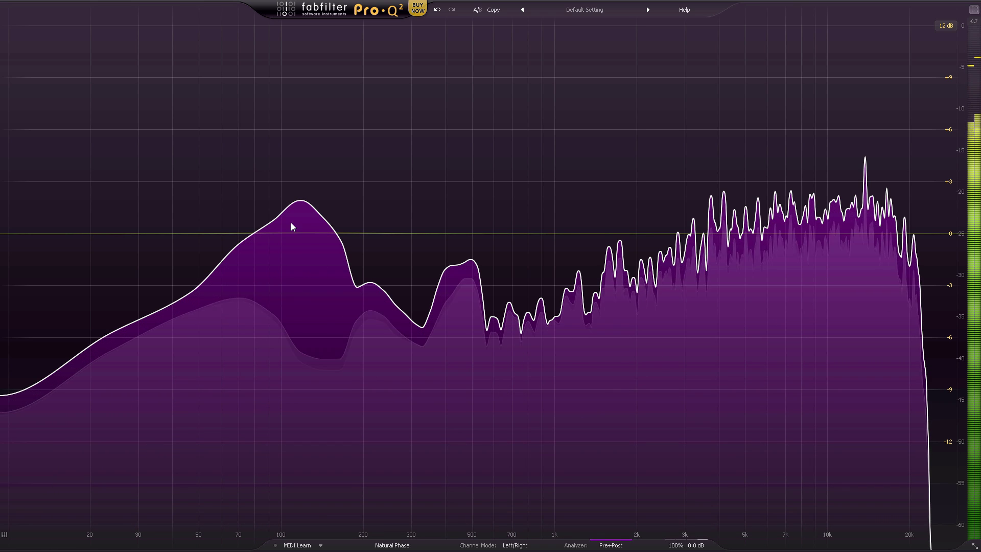
pyautogui.moveTo(301, 202); pyautogui.dragTo(285, 315)
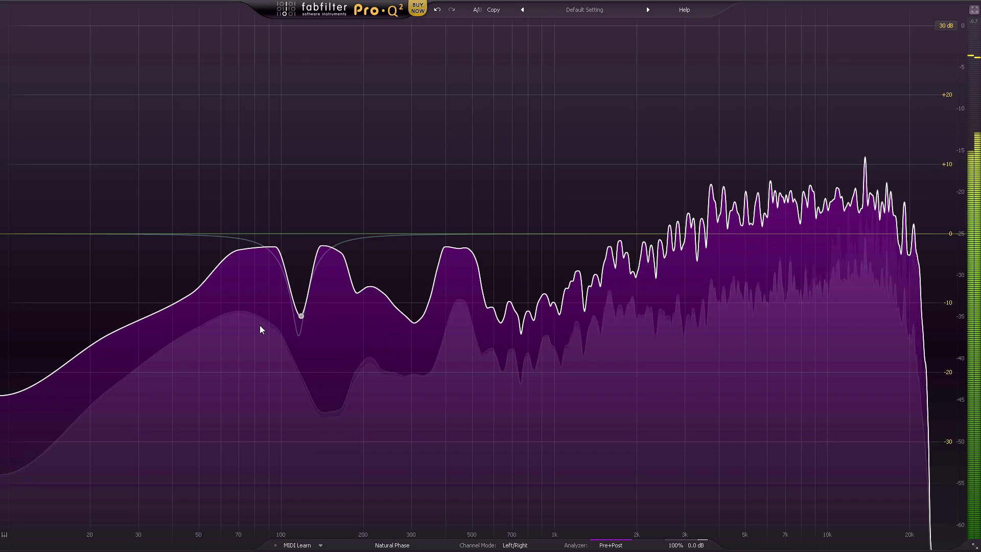
# Delete the ~120 Hz cut and the remaining band so the curve is flat.
pyautogui.moveTo(287, 300)
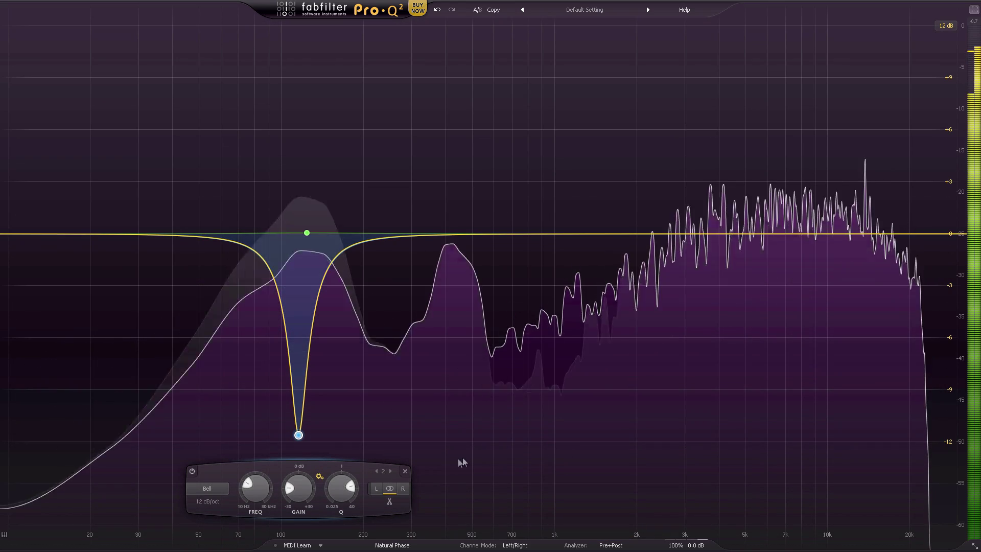
pyautogui.click(405, 471)
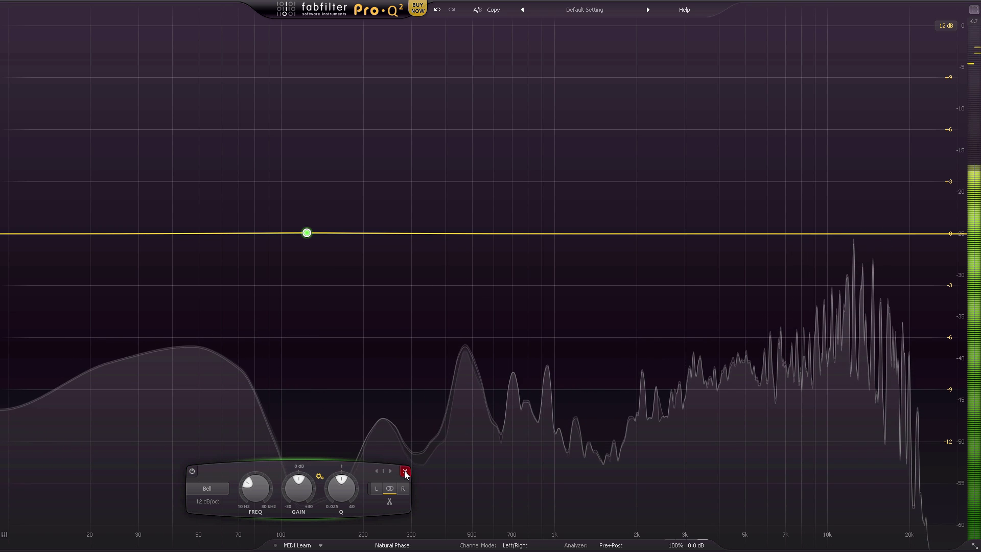
pyautogui.click(405, 471)
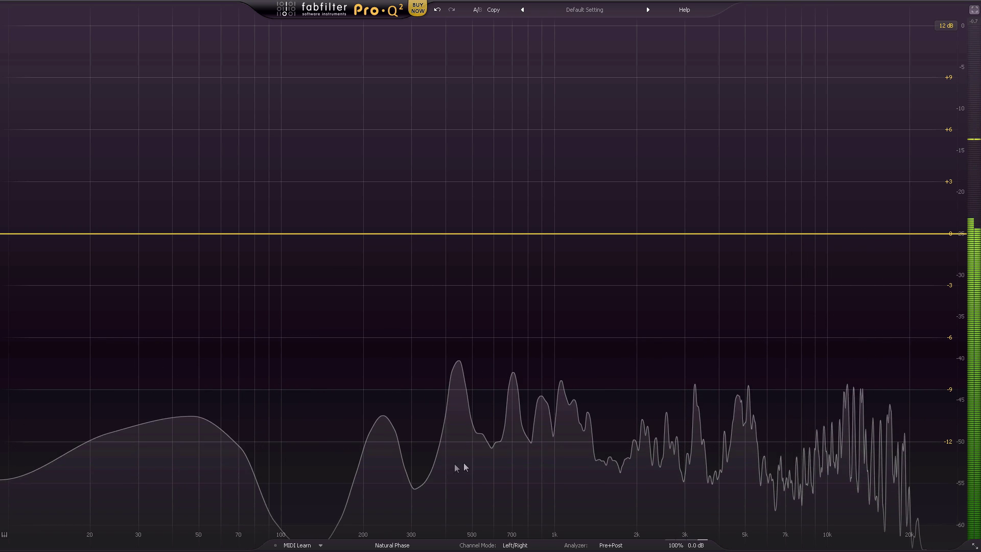
# Set processing to Linear Phase, leaving quality at Medium.
pyautogui.click(417, 550)
pyautogui.click(414, 540)
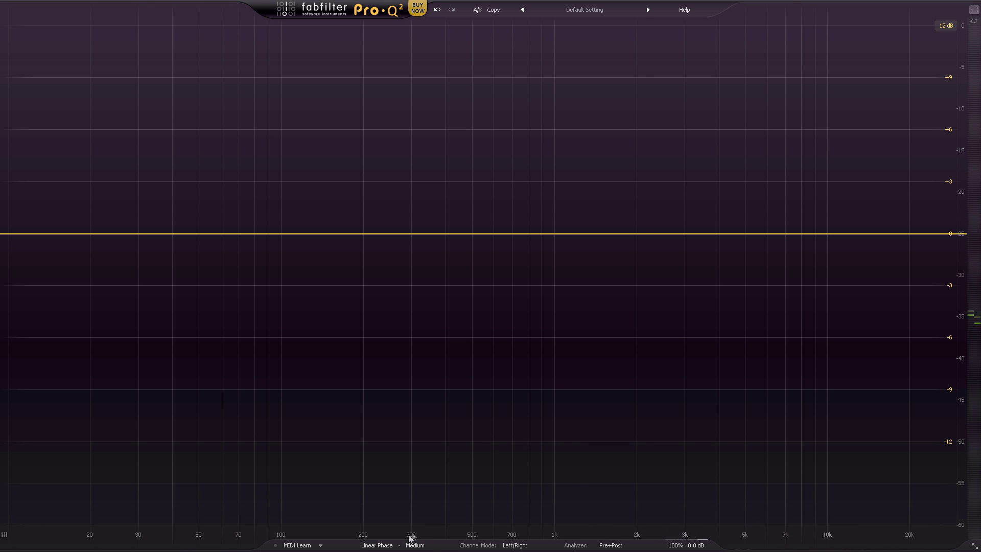
pyautogui.click(415, 545)
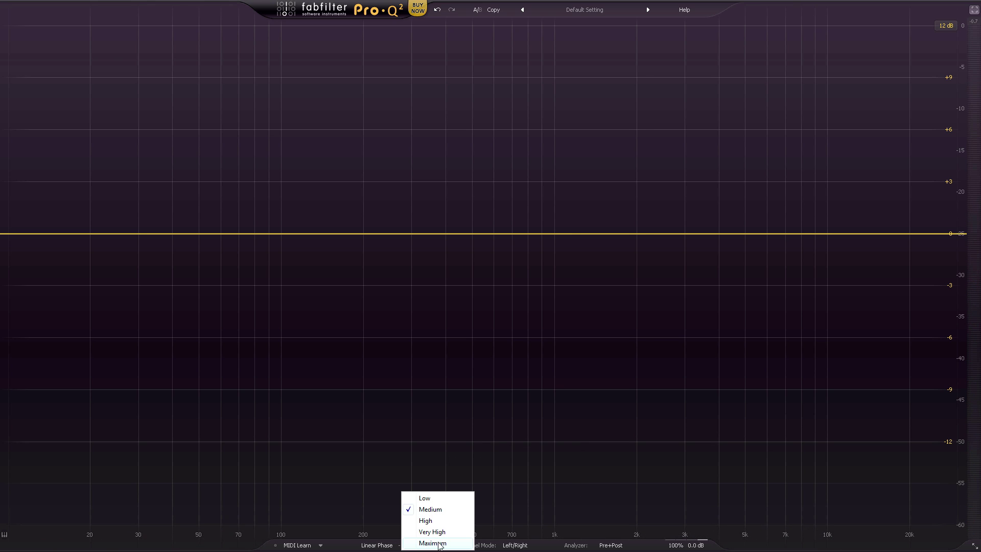
pyautogui.click(450, 387)
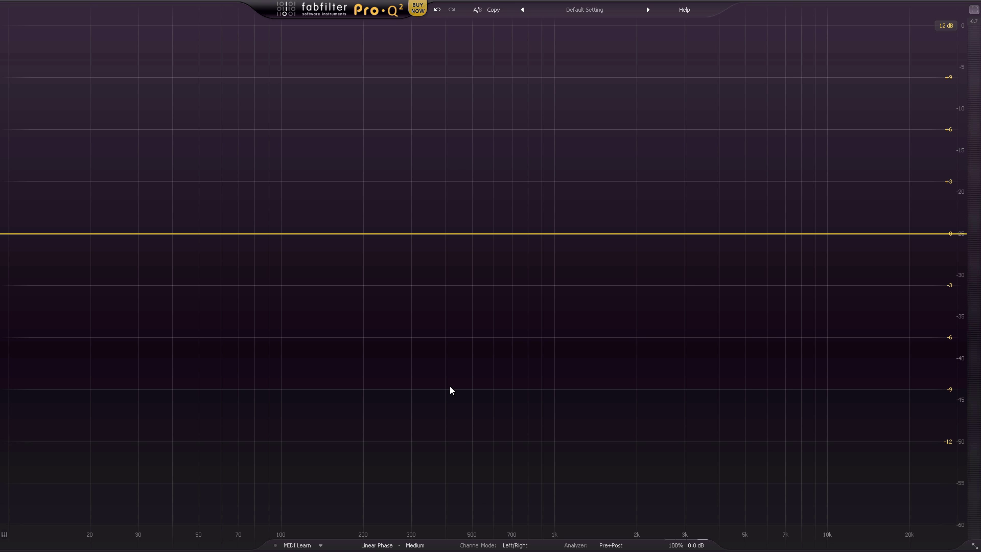
# Add a Bell band cutting about 3 dB near 170 Hz.
pyautogui.click(343, 234)
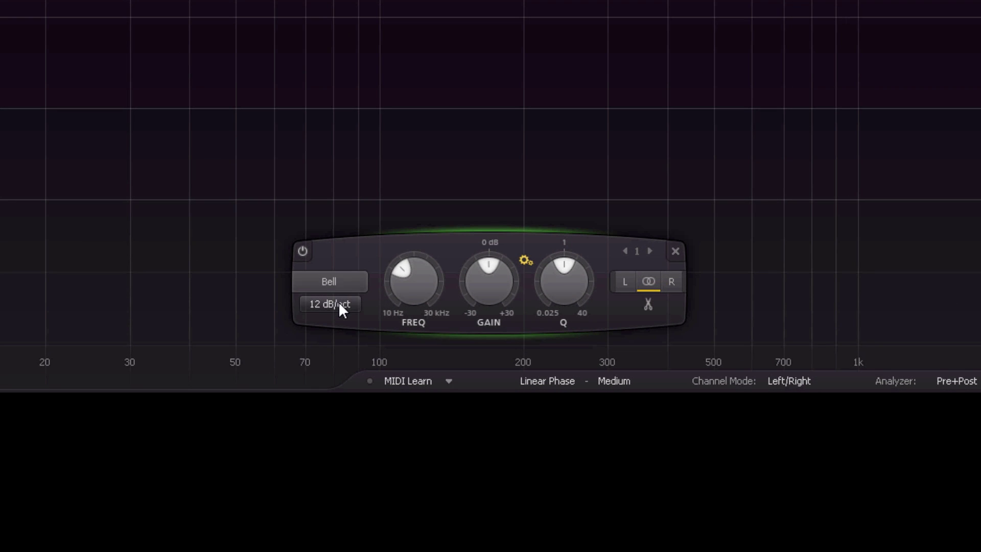
pyautogui.click(340, 305)
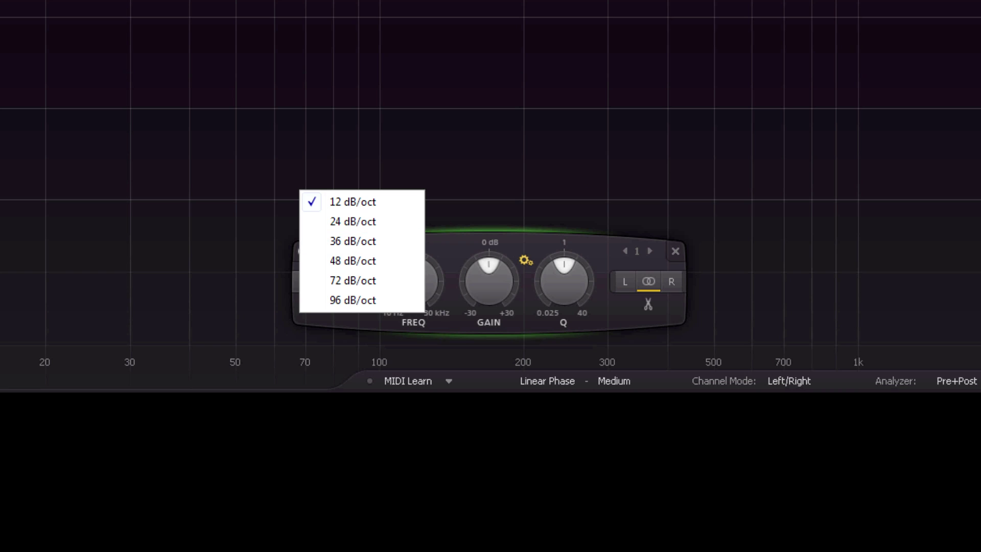
pyautogui.press('Escape')
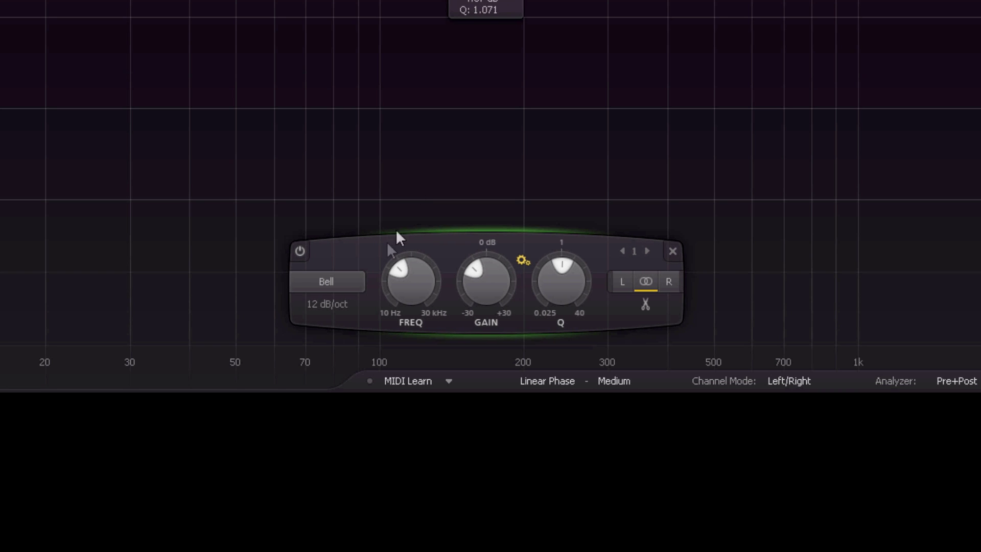
# Try 36, 24 and 96 dB/oct slopes, settle on 12 dB/oct, then exit full screen.
pyautogui.click(340, 308)
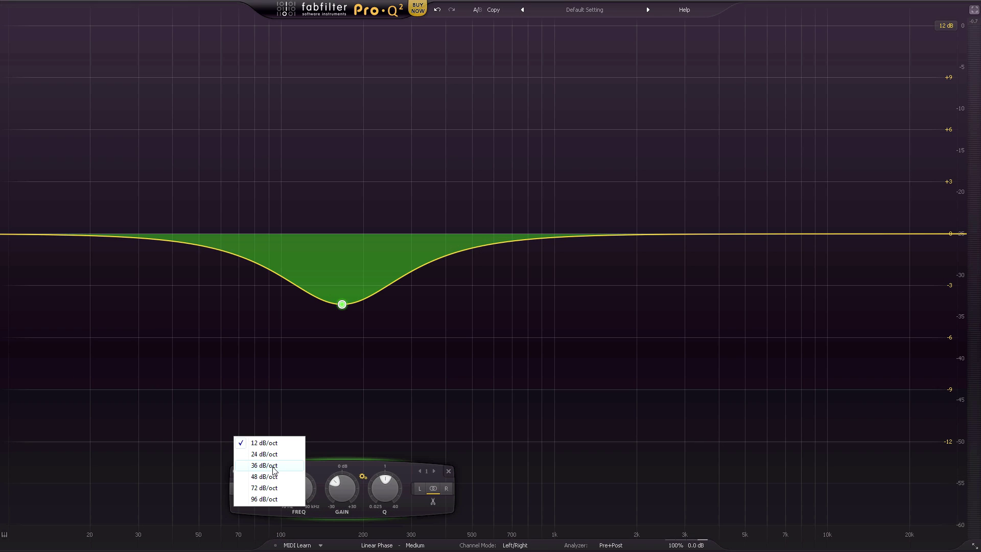
pyautogui.click(274, 466)
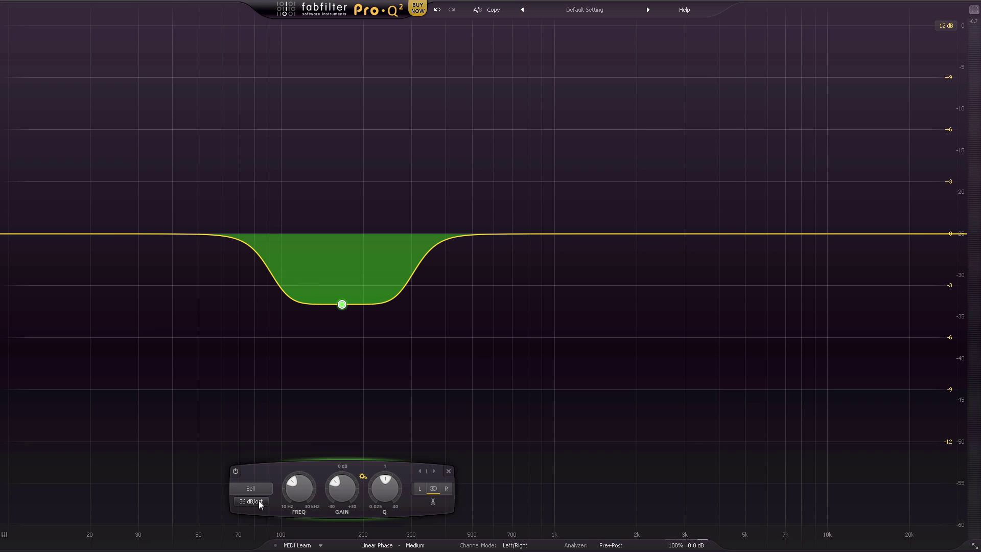
pyautogui.click(259, 504)
pyautogui.click(271, 459)
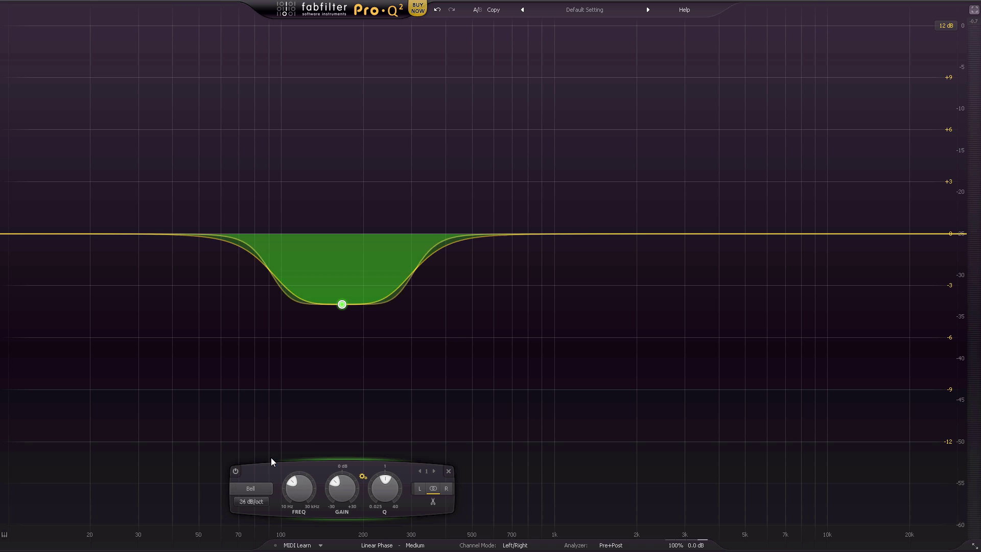
pyautogui.click(248, 501)
pyautogui.click(258, 496)
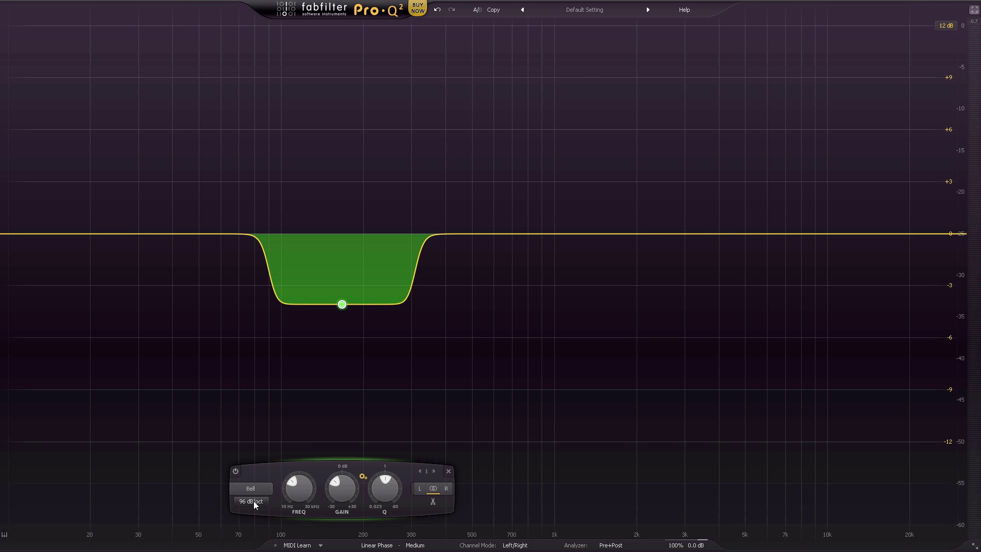
pyautogui.click(254, 501)
pyautogui.click(270, 462)
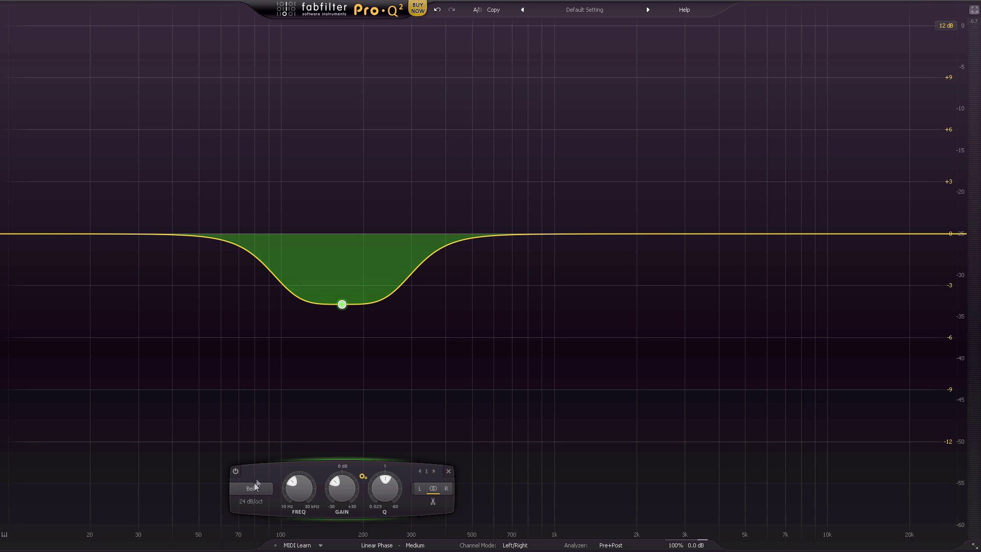
pyautogui.click(253, 501)
pyautogui.click(263, 449)
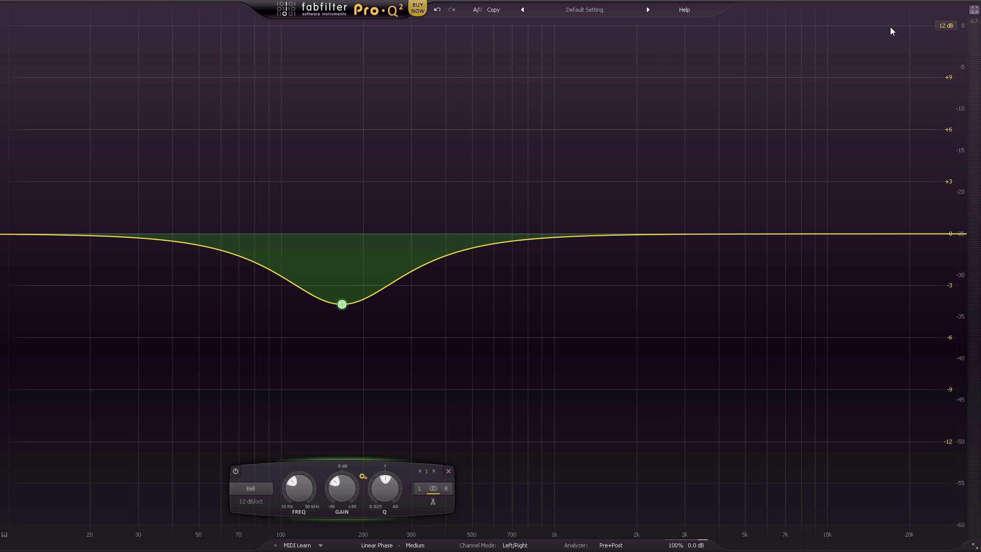
pyautogui.click(976, 11)
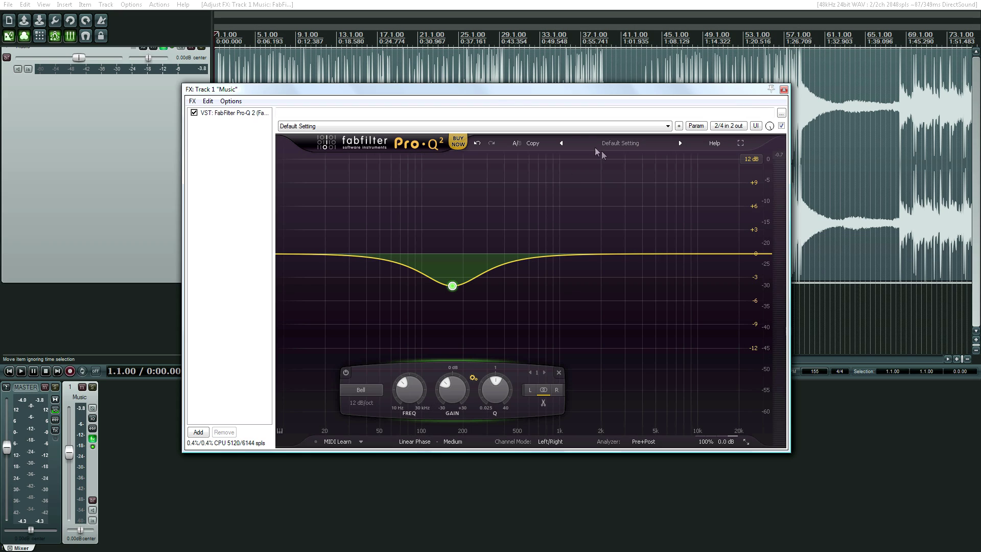
# Turn the band into a Tilt Shelf near 180 Hz tilting from -9 dB lows to +9 dB highs.
pyautogui.moveTo(495, 94); pyautogui.dragTo(407, 119)
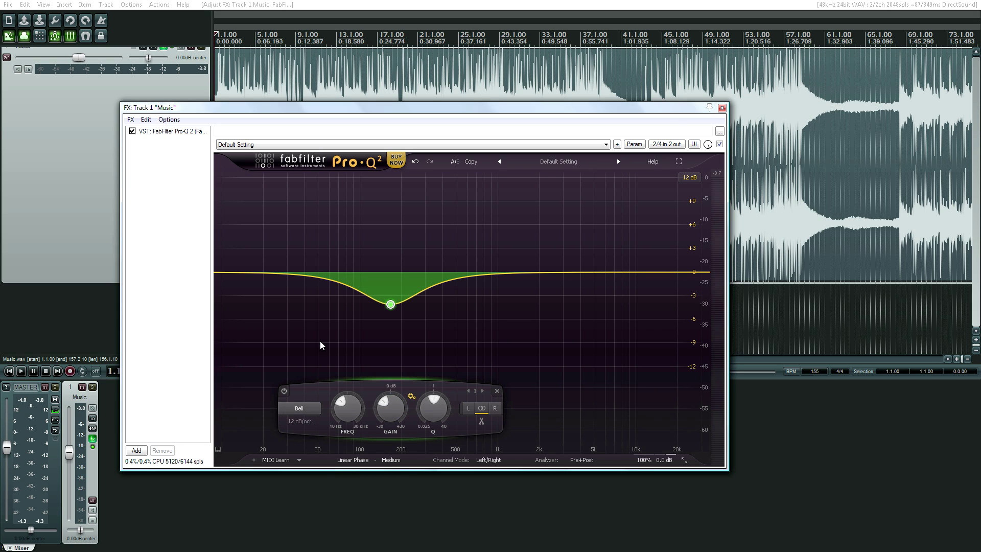
pyautogui.click(312, 410)
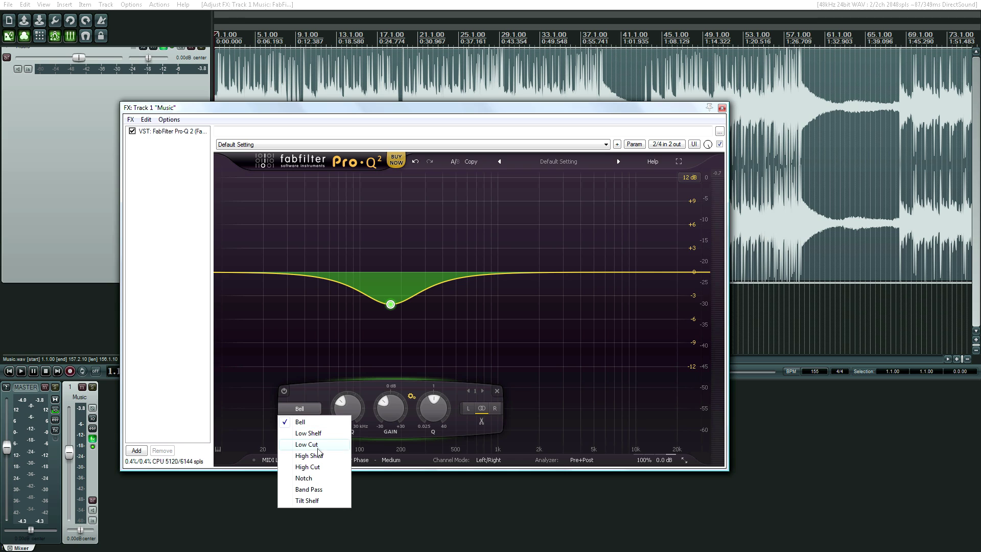
pyautogui.click(309, 500)
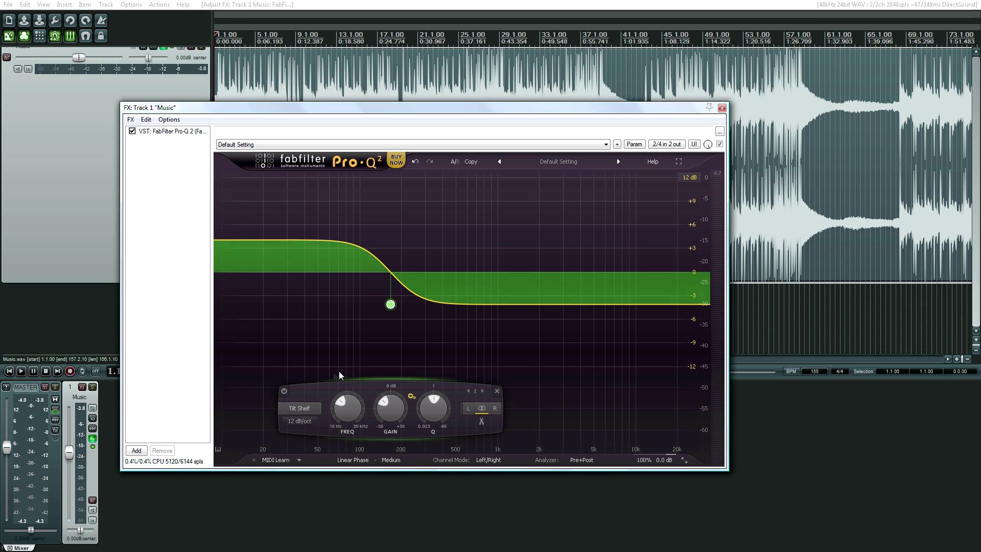
pyautogui.moveTo(390, 407); pyautogui.dragTo(427, 381)
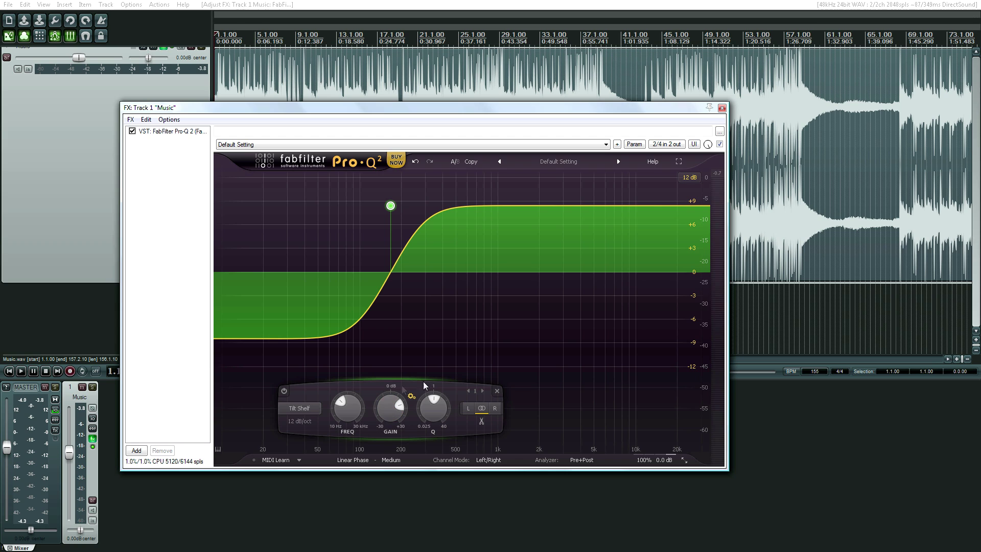
pyautogui.click(305, 408)
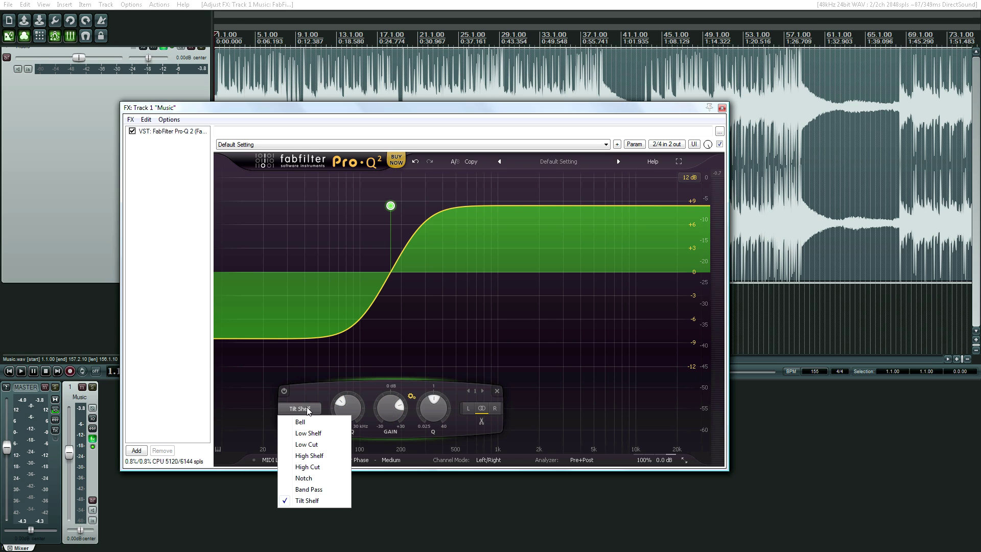
# Audition the band as Band Pass with varied frequency and Q, ending on a +8 dB bell near 300 Hz.
pyautogui.click(309, 489)
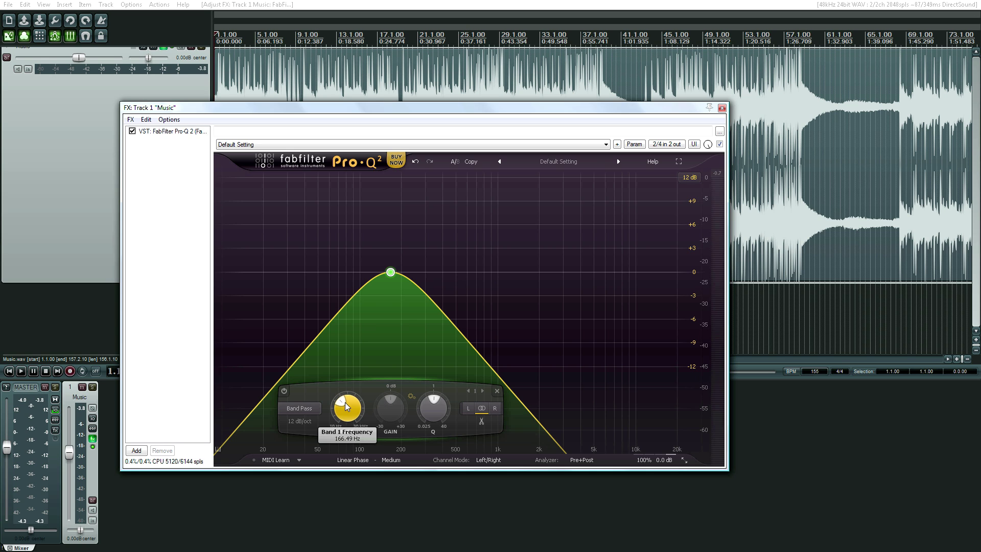
pyautogui.scroll(5, 347, 408)
pyautogui.scroll(-10, 337, 410)
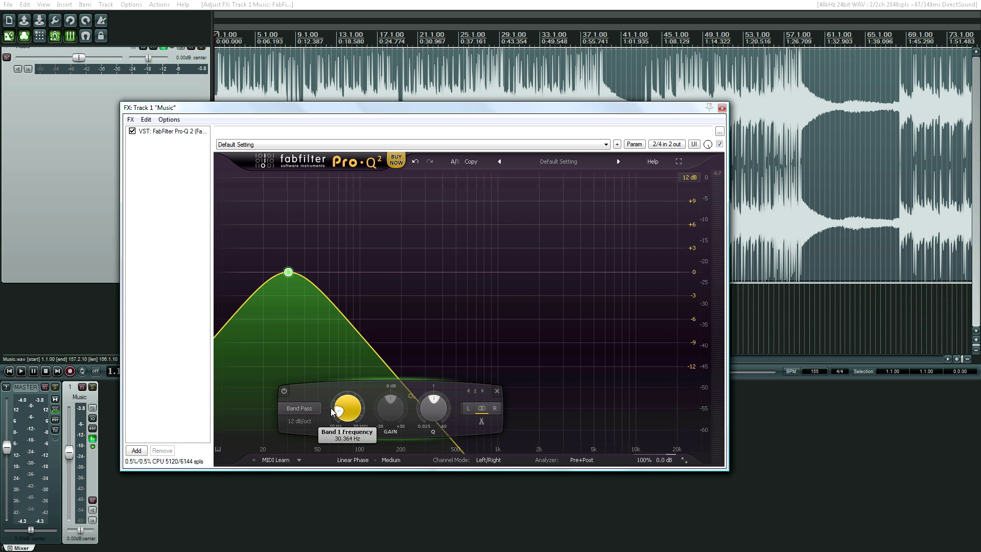
pyautogui.scroll(5, 337, 410)
pyautogui.scroll(-4, 345, 409)
pyautogui.scroll(3, 353, 407)
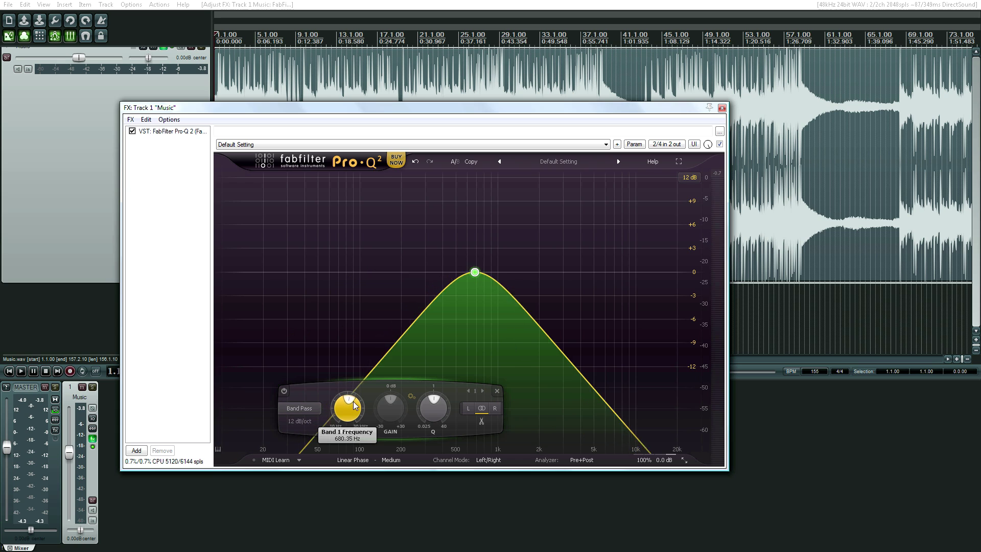
pyautogui.scroll(2, 355, 406)
pyautogui.scroll(-5, 350, 407)
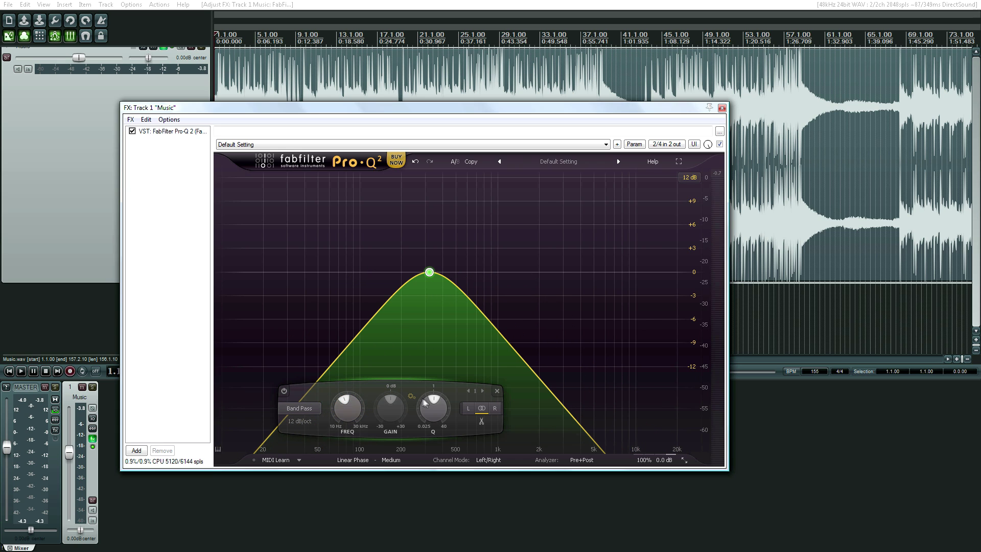
pyautogui.scroll(6, 429, 404)
pyautogui.scroll(-5, 432, 405)
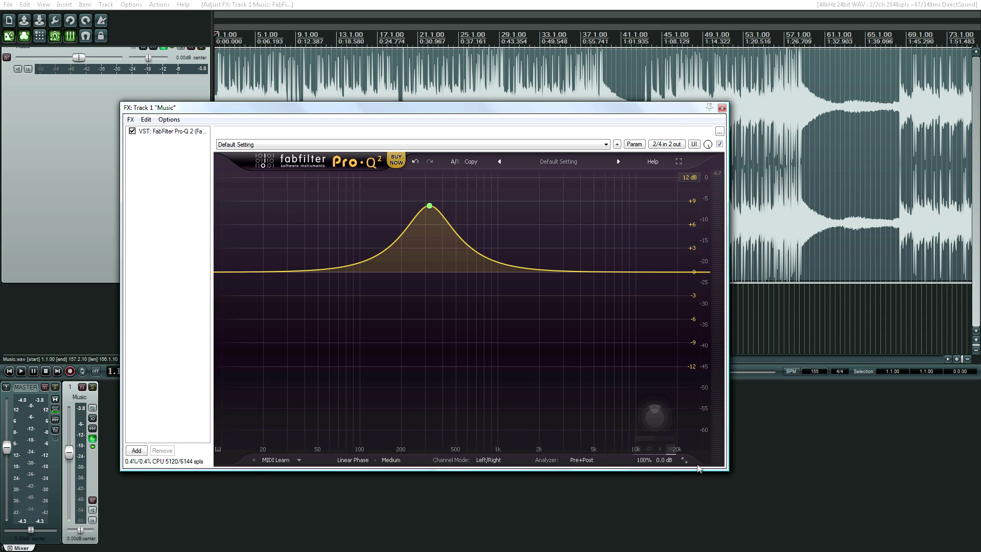
# Enable output Auto Gain, with the Bell band at 319.69 Hz, +8.42 dB, Q 1.267.
pyautogui.moveTo(666, 460)
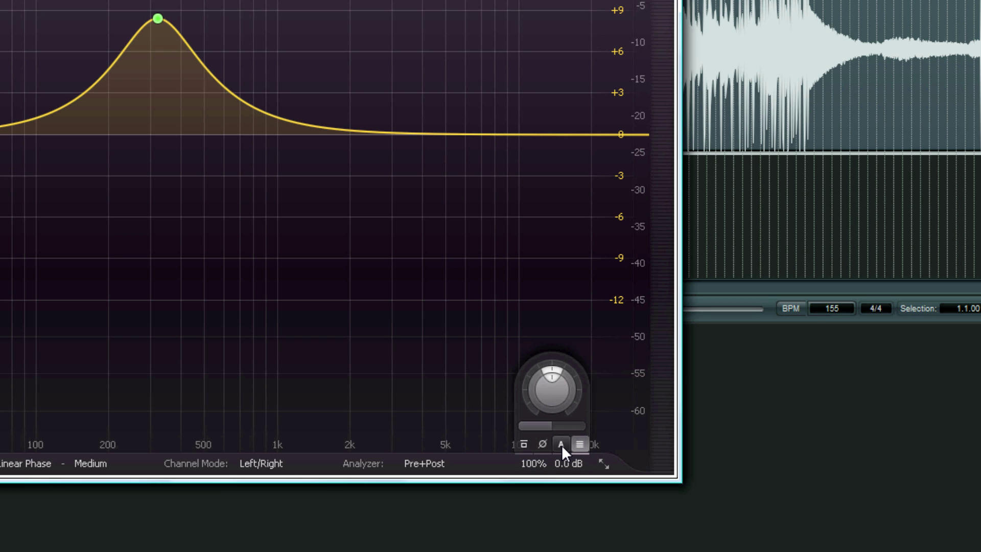
pyautogui.click(563, 443)
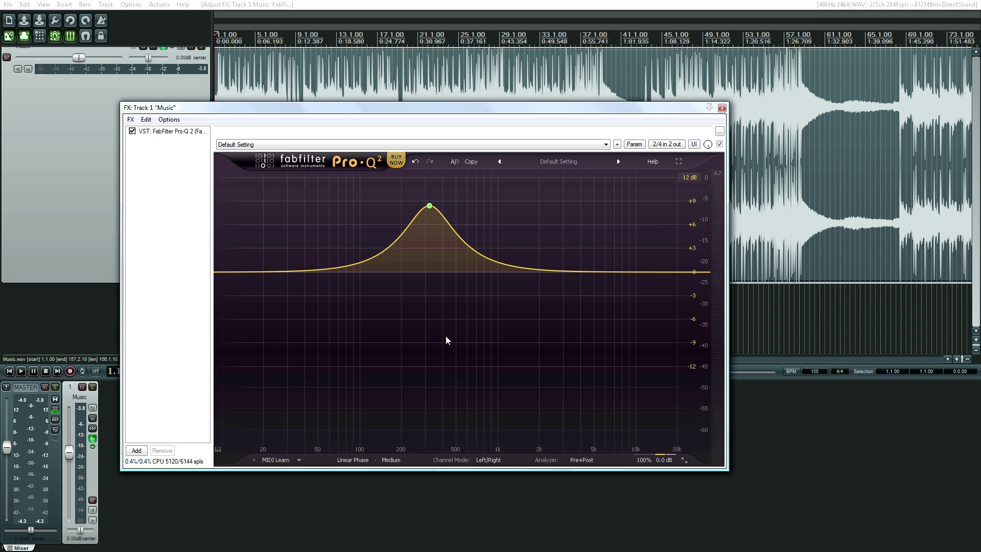
pyautogui.moveTo(661, 452)
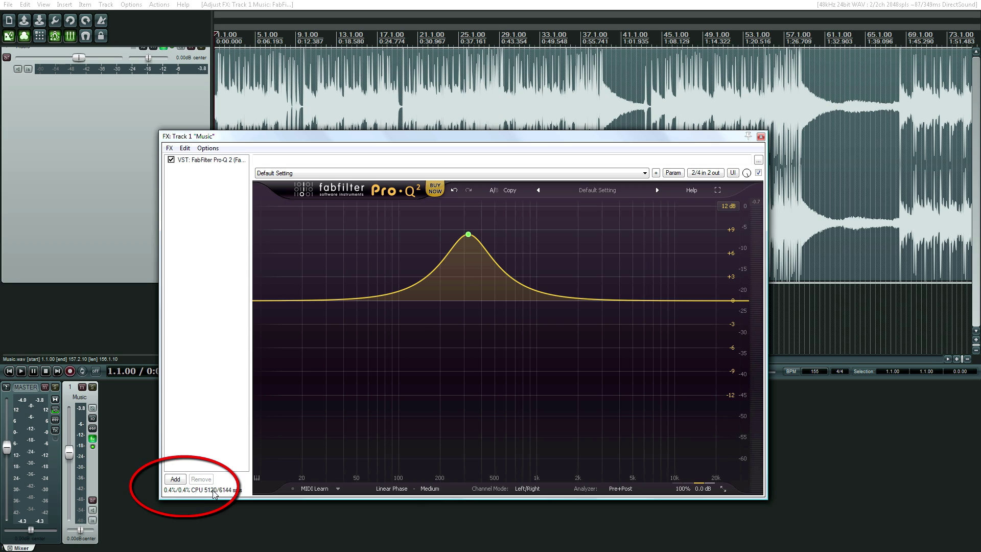
# Change the processing mode from Linear Phase back to Zero Latency.
pyautogui.click(388, 488)
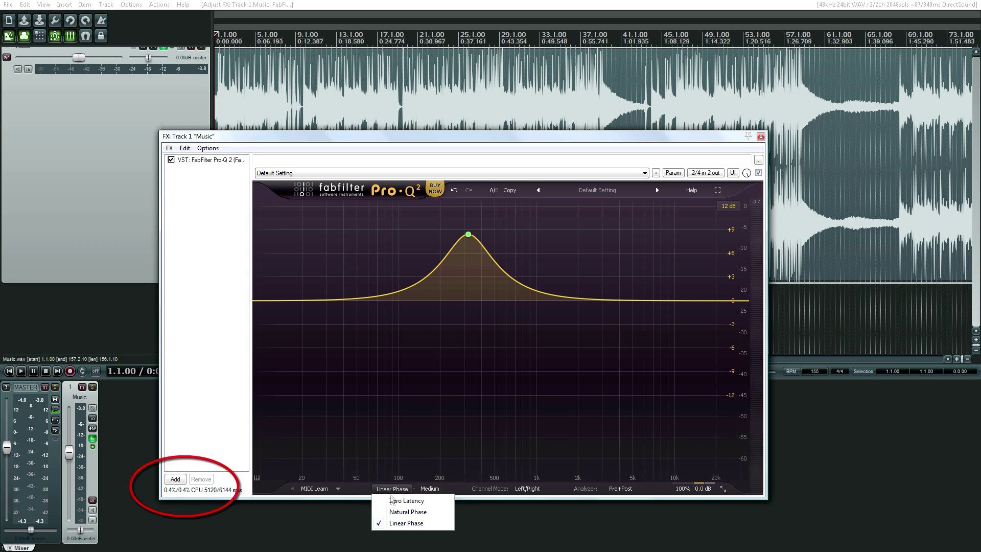
pyautogui.click(404, 500)
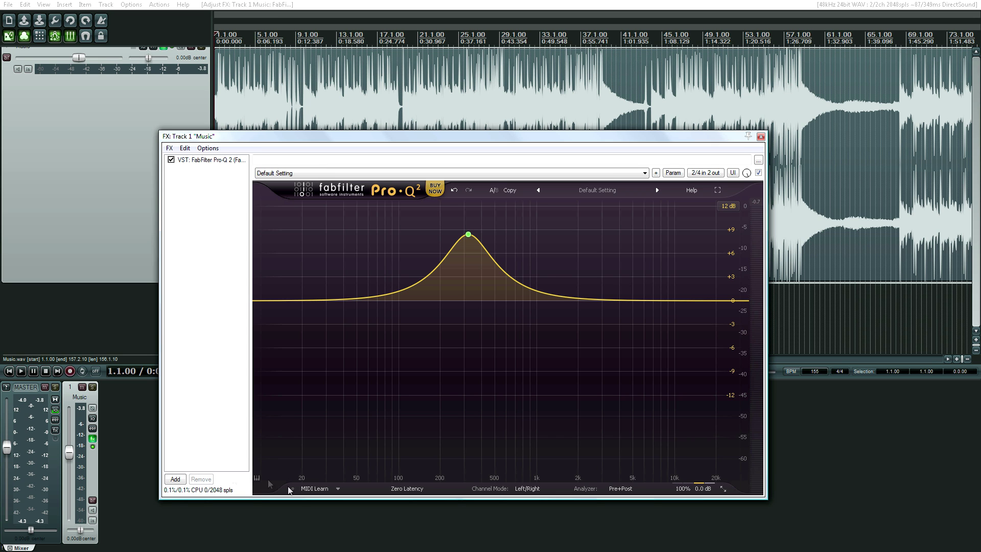
pyautogui.moveTo(697, 493)
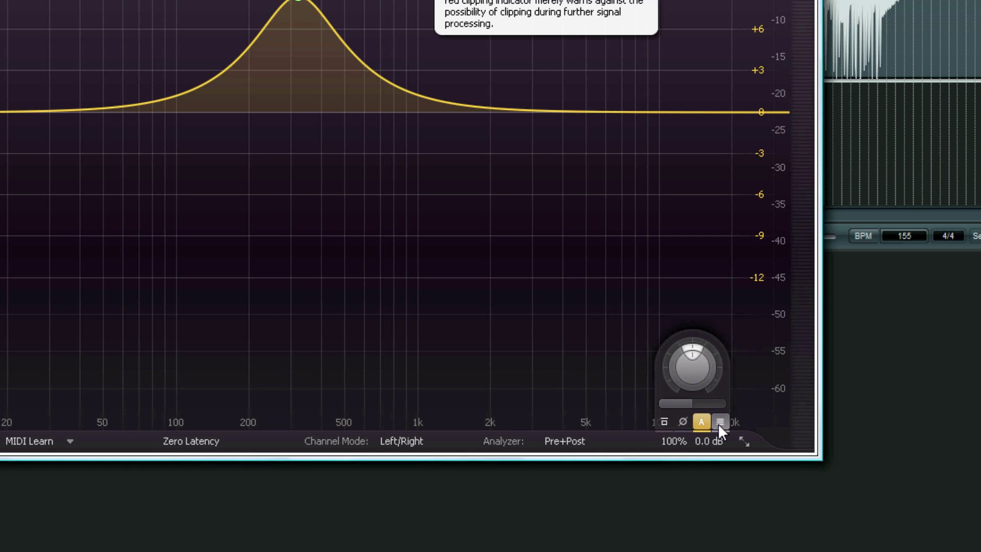
# Show the analyzer settings: Pre+Post, 60 dB range, Medium resolution and speed, 4.5 dB/oct tilt.
pyautogui.click(572, 444)
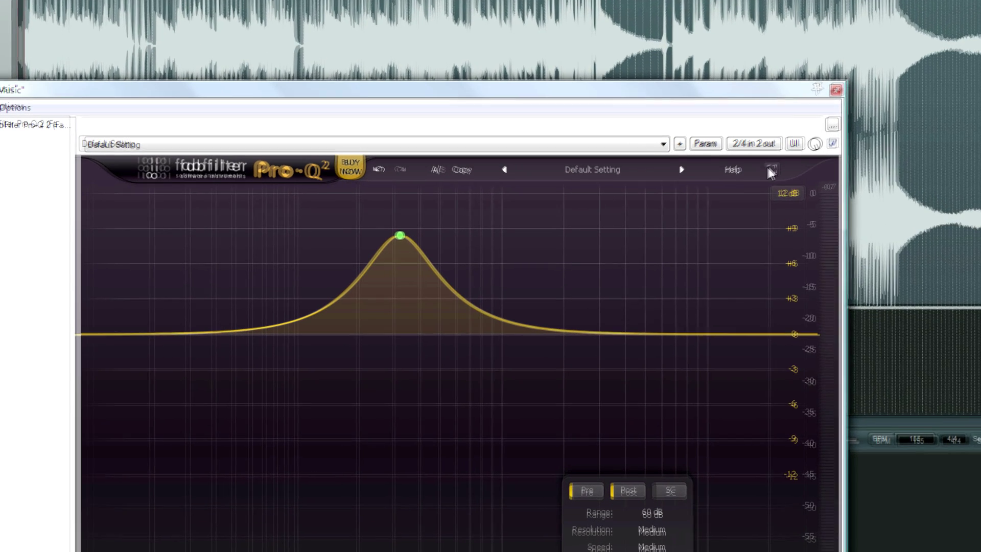
# Check the About box (version 2.00, 30 evaluation days left), then move the FX window lower and left.
pyautogui.click(692, 190)
pyautogui.click(751, 346)
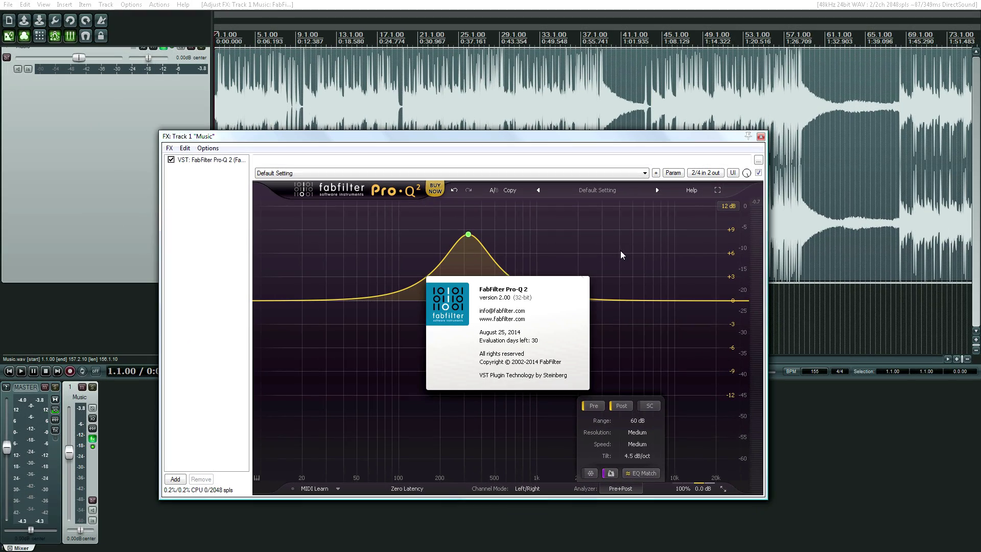
pyautogui.click(558, 297)
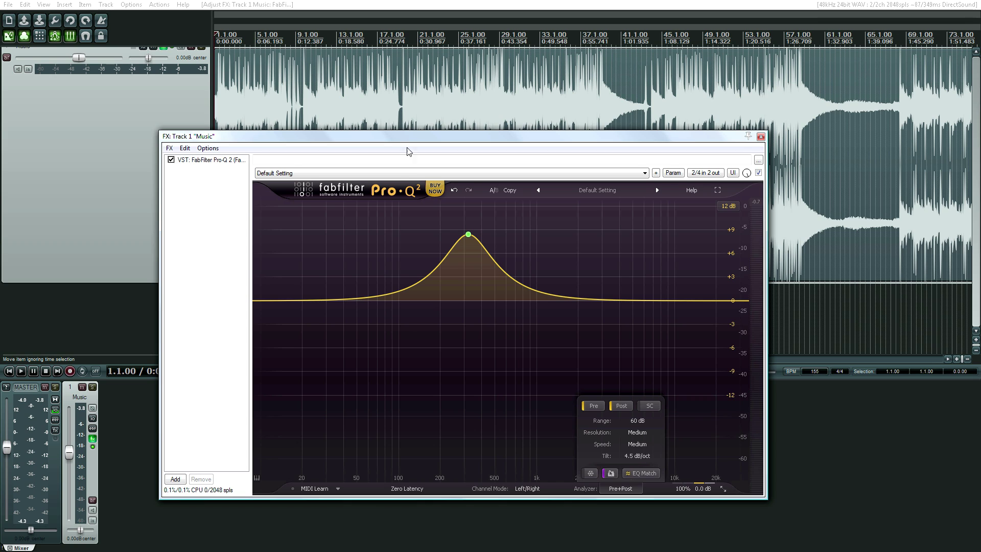
pyautogui.moveTo(412, 137); pyautogui.dragTo(381, 208)
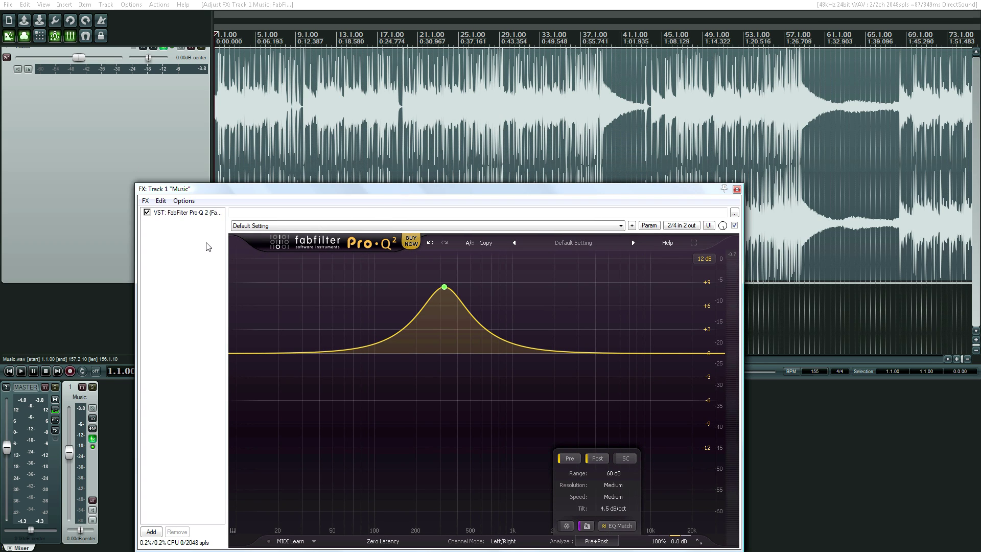